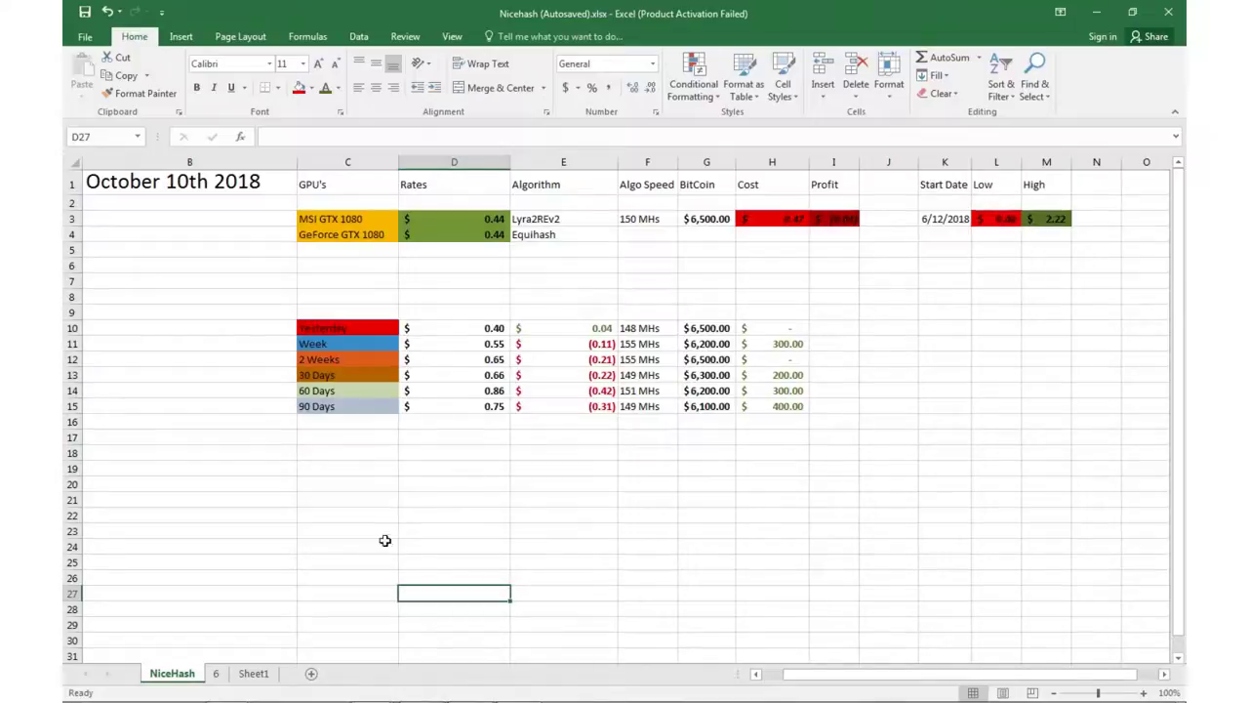
Review the yellow and red flagged October rates at rows 110–122 of sheet 6, then go back to the NiceHash summary.
click(218, 675)
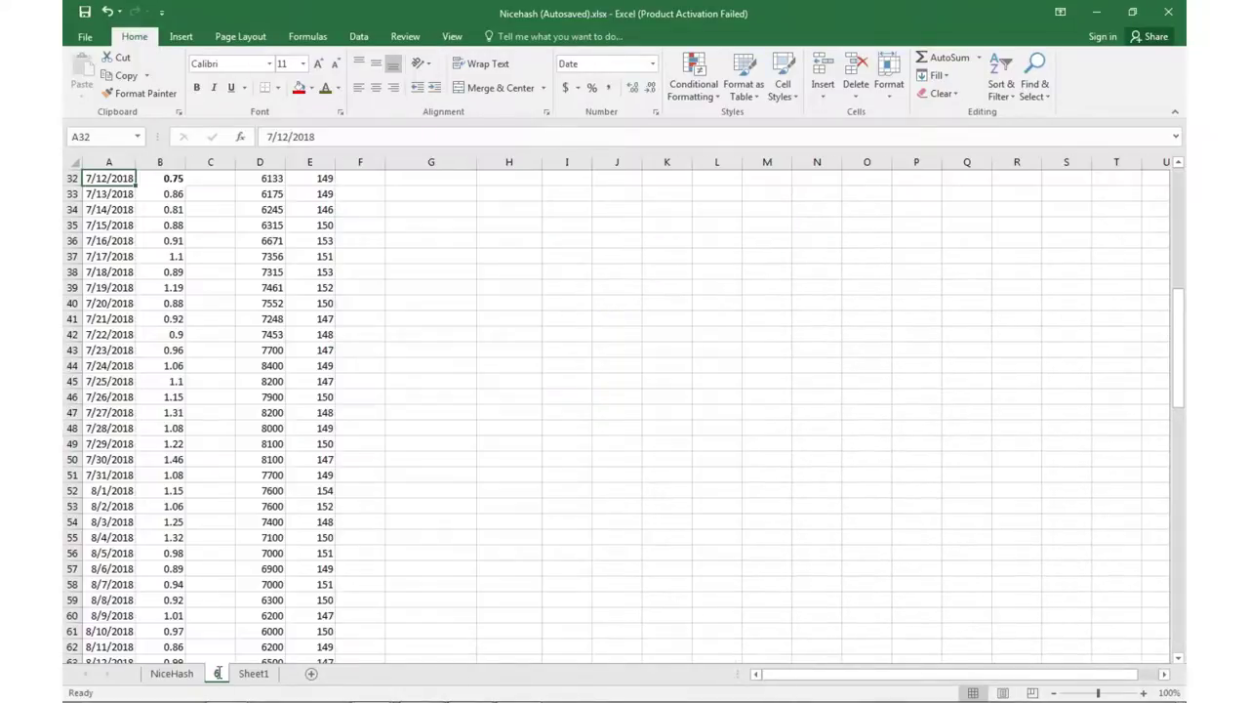
click(188, 552)
scroll(934, 482, down, 15)
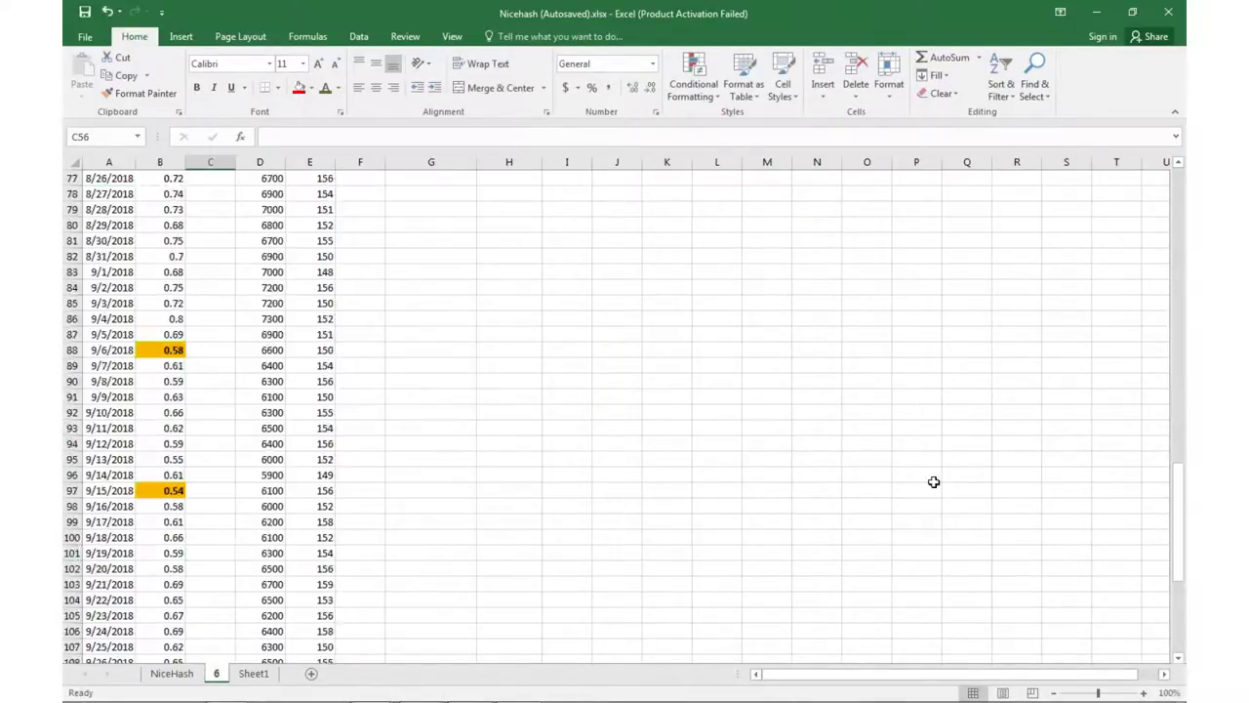
scroll(354, 535, down, 11)
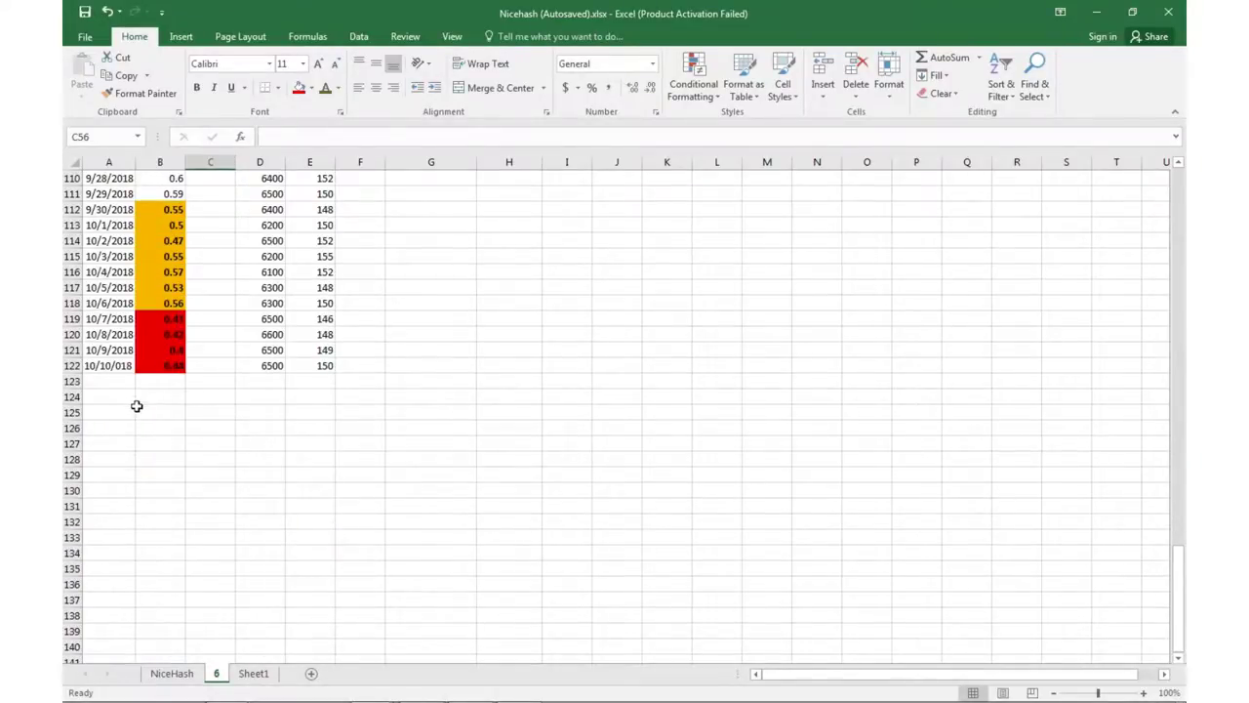
scroll(136, 410, up, 2)
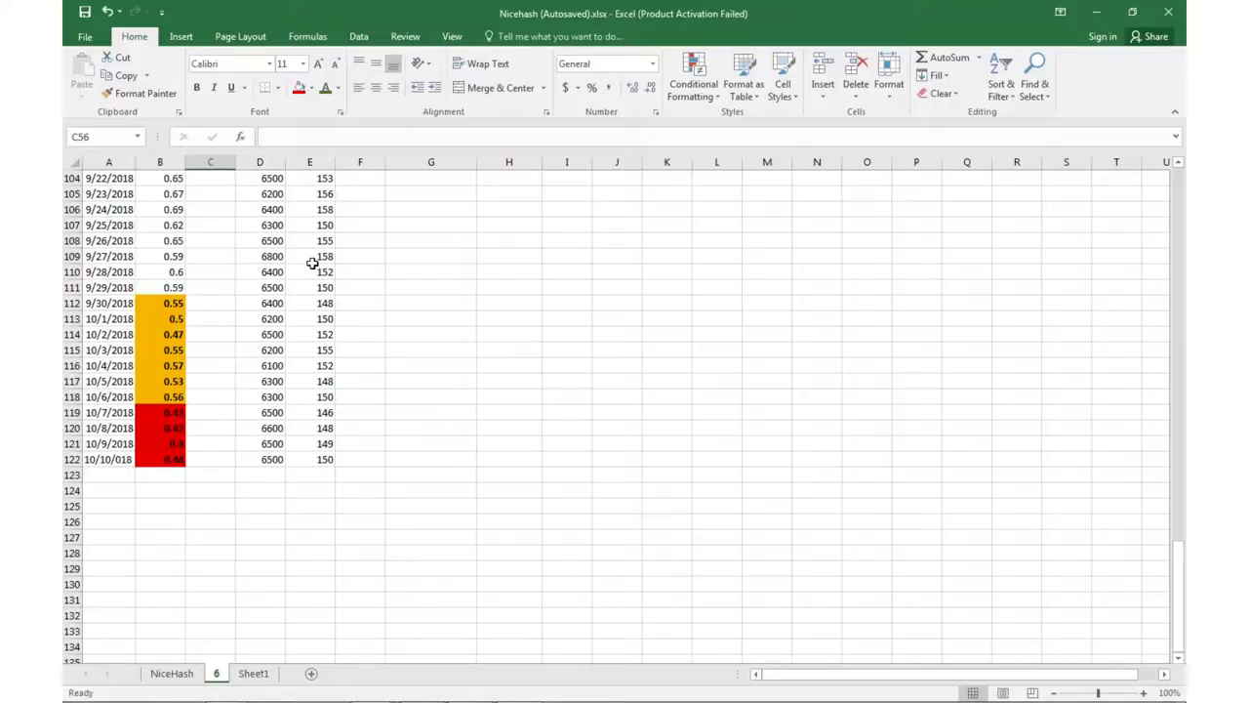
click(189, 678)
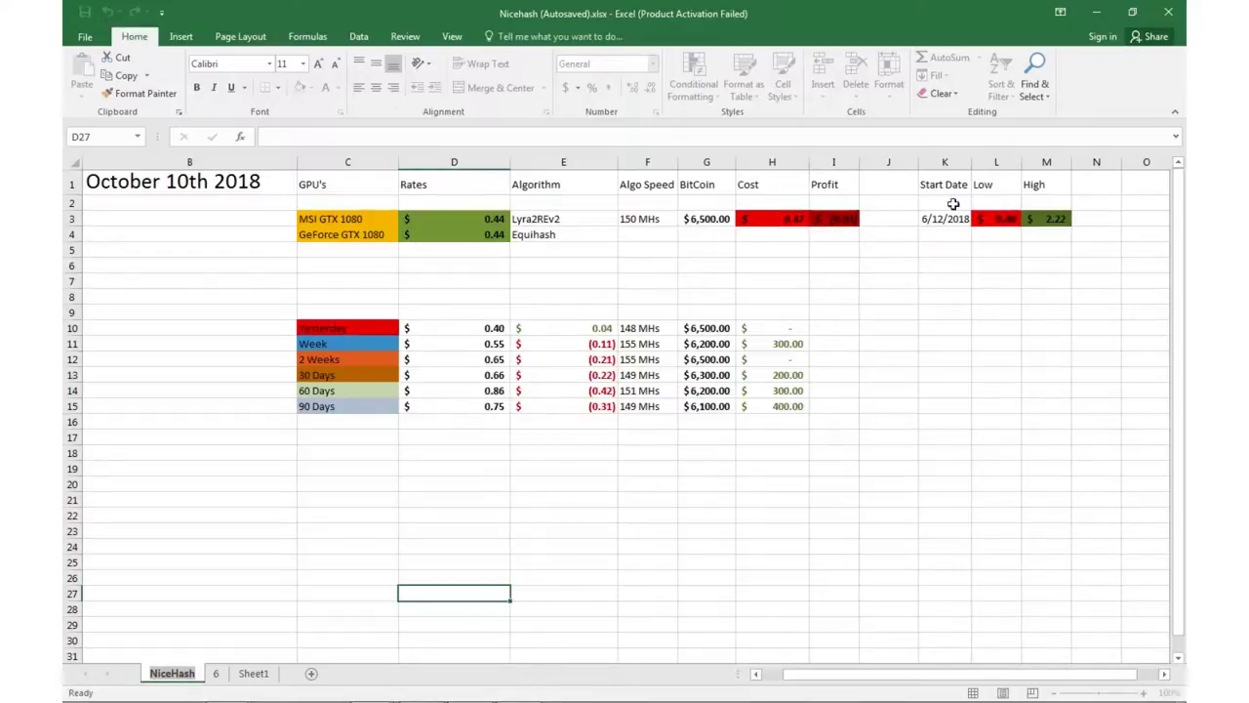
click(945, 224)
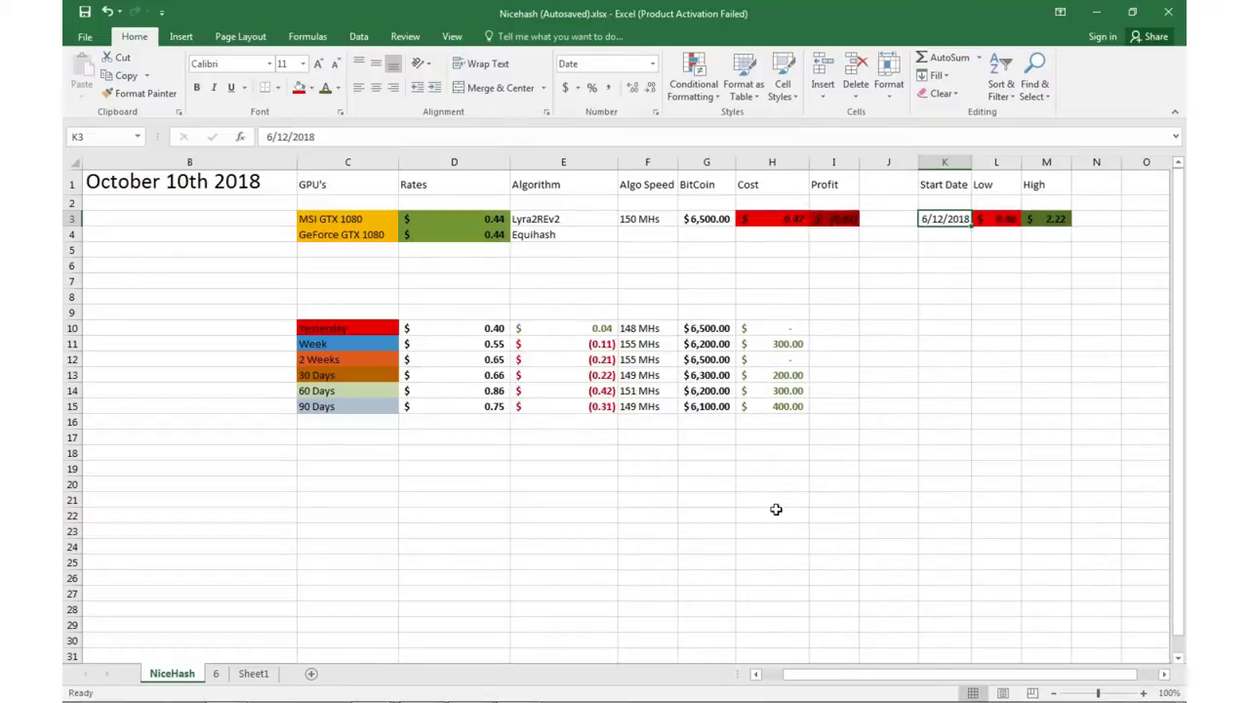
mouse_move(478, 695)
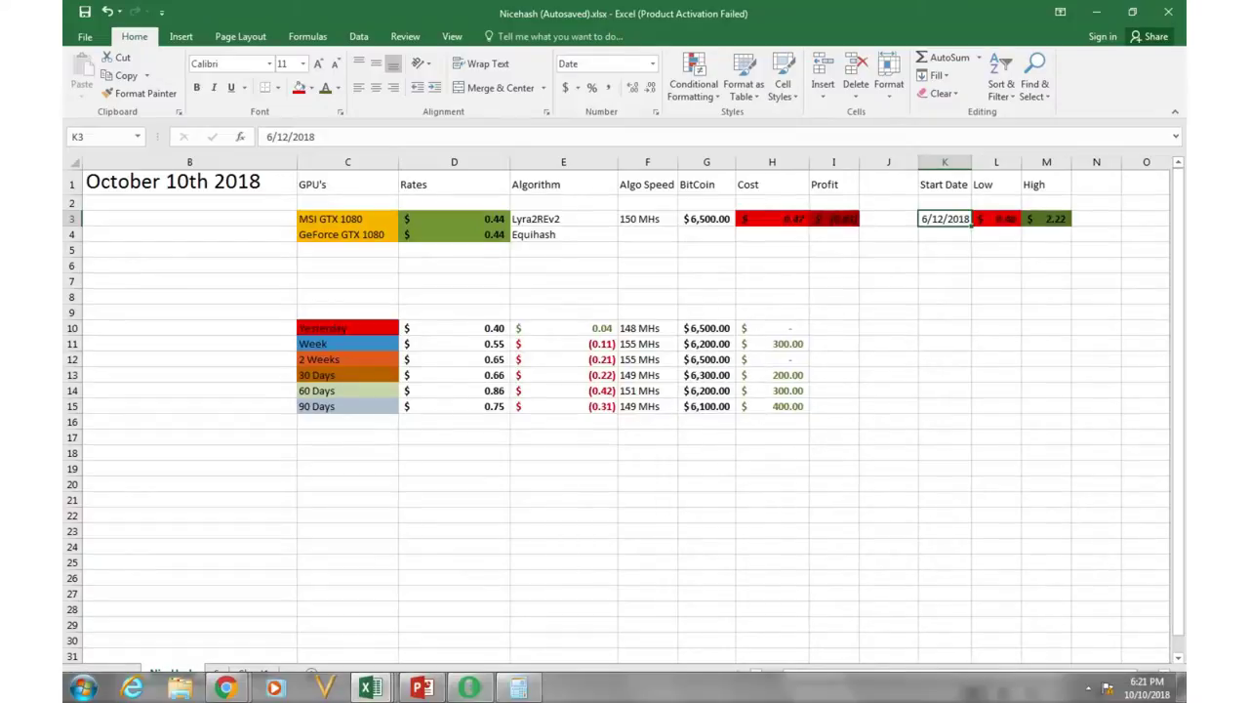
Bring up the Cryptowatch Bitfinex BTC/USD 12-hour chart in Chrome, with Bitcoin near 6626.4.
click(227, 687)
click(190, 601)
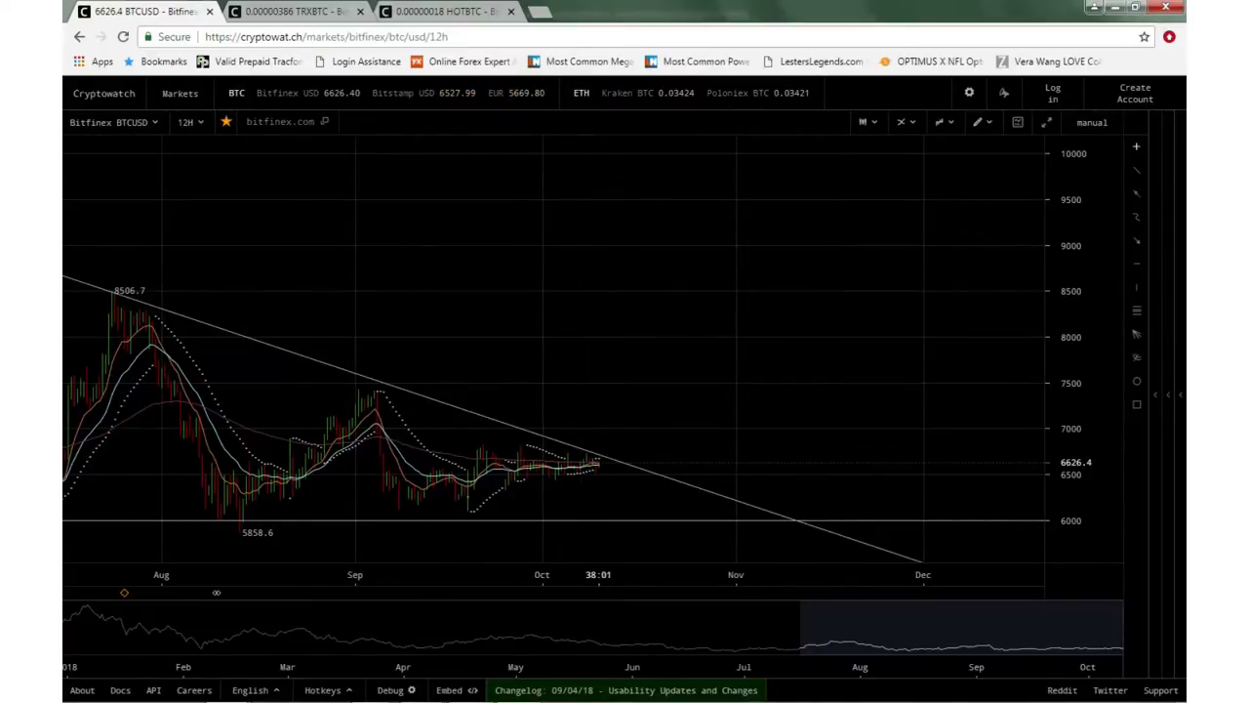
mouse_move(415, 693)
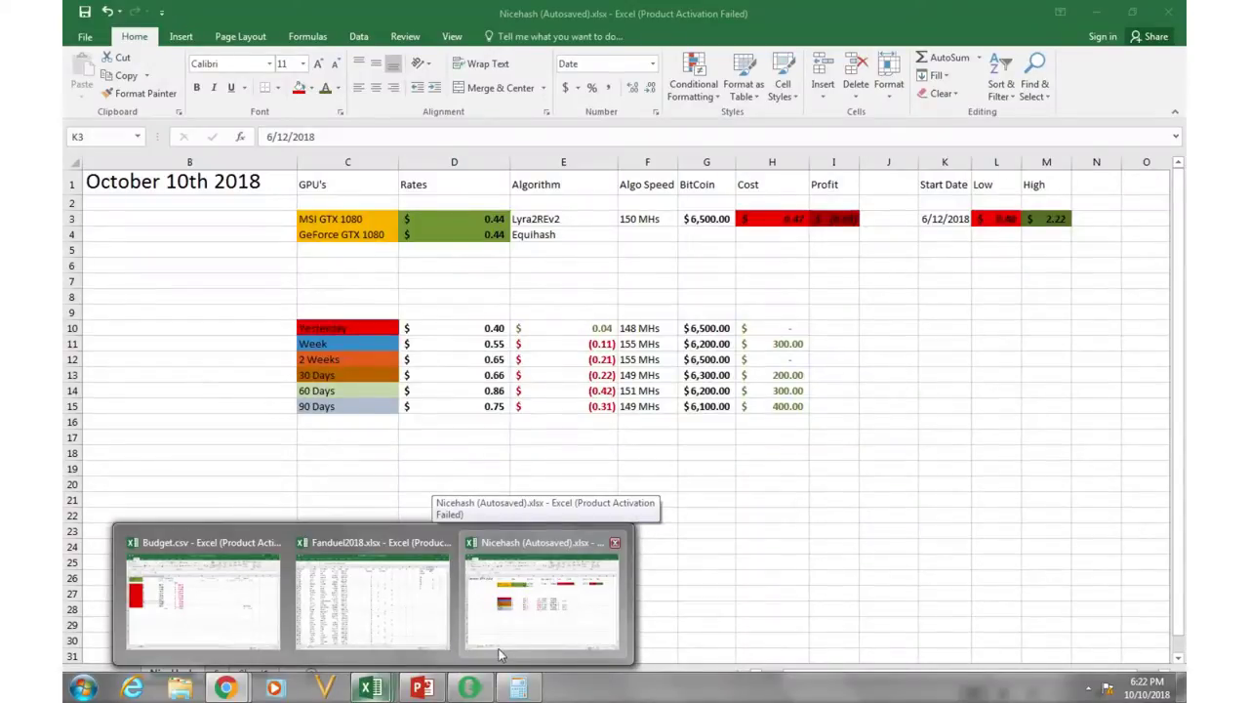
Back in the NiceHash workbook, inspect the 0.47 Cost value in cell H3.
click(530, 630)
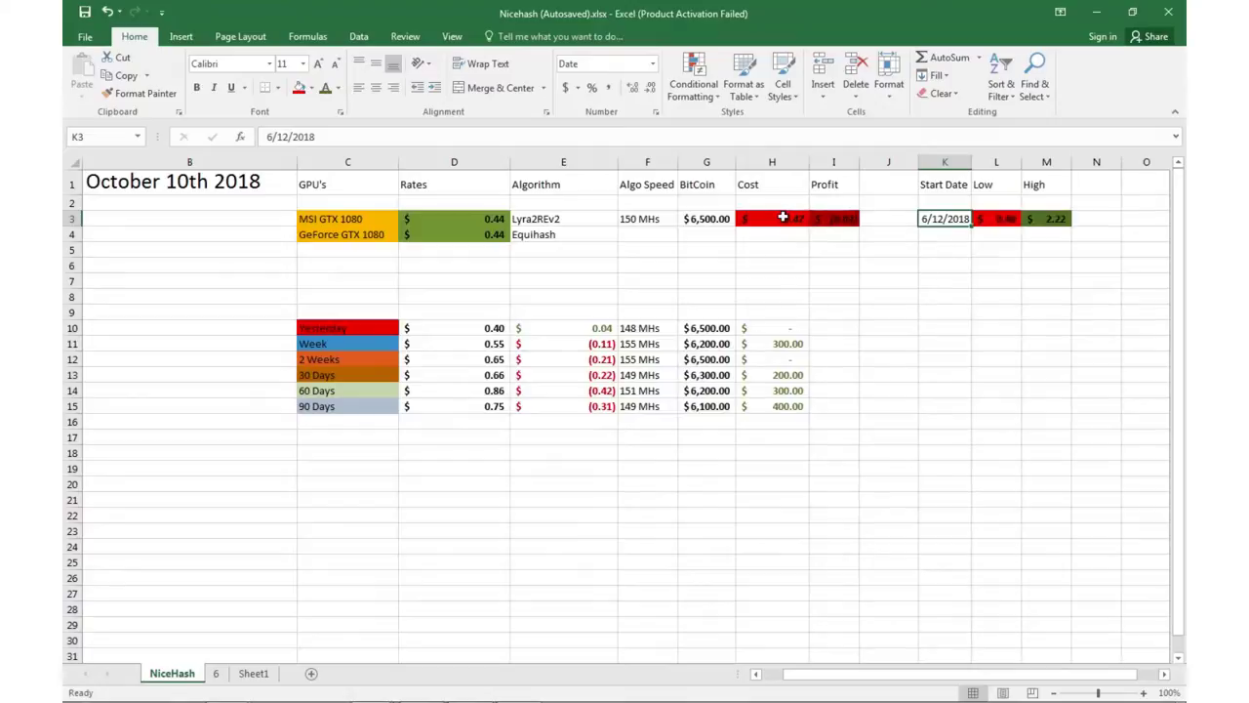
double_click(783, 219)
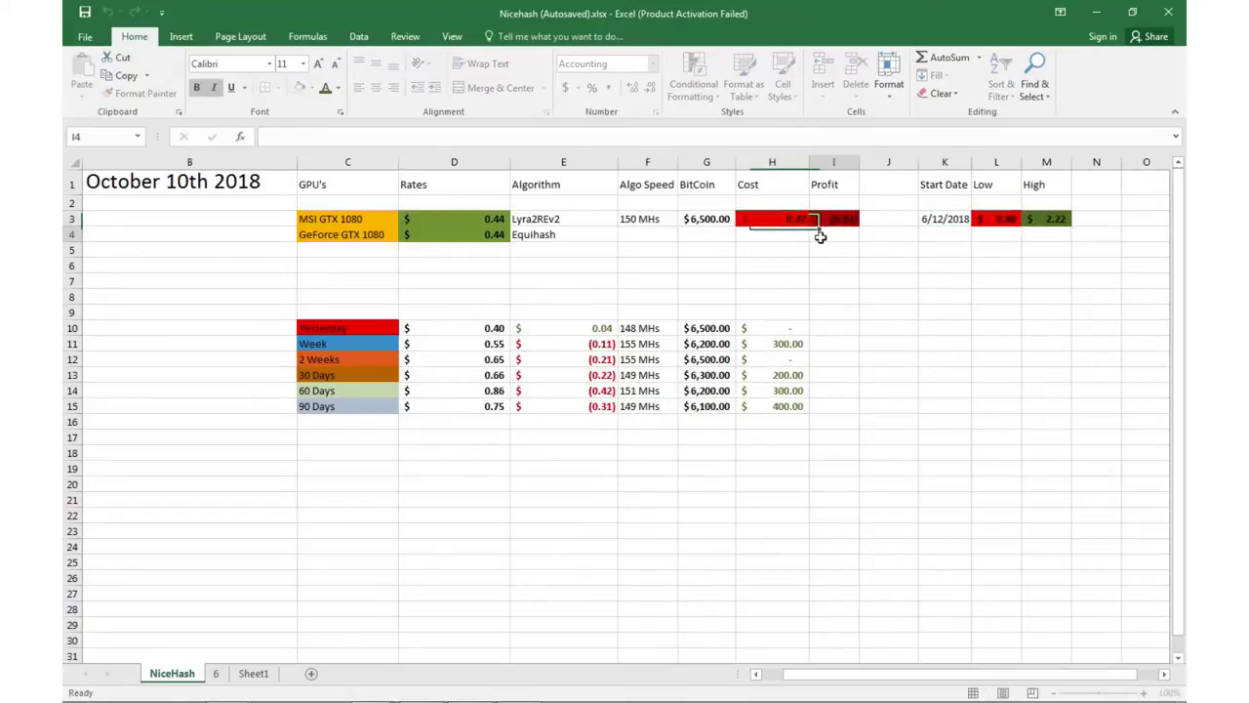
drag(820, 237, 818, 237)
click(781, 236)
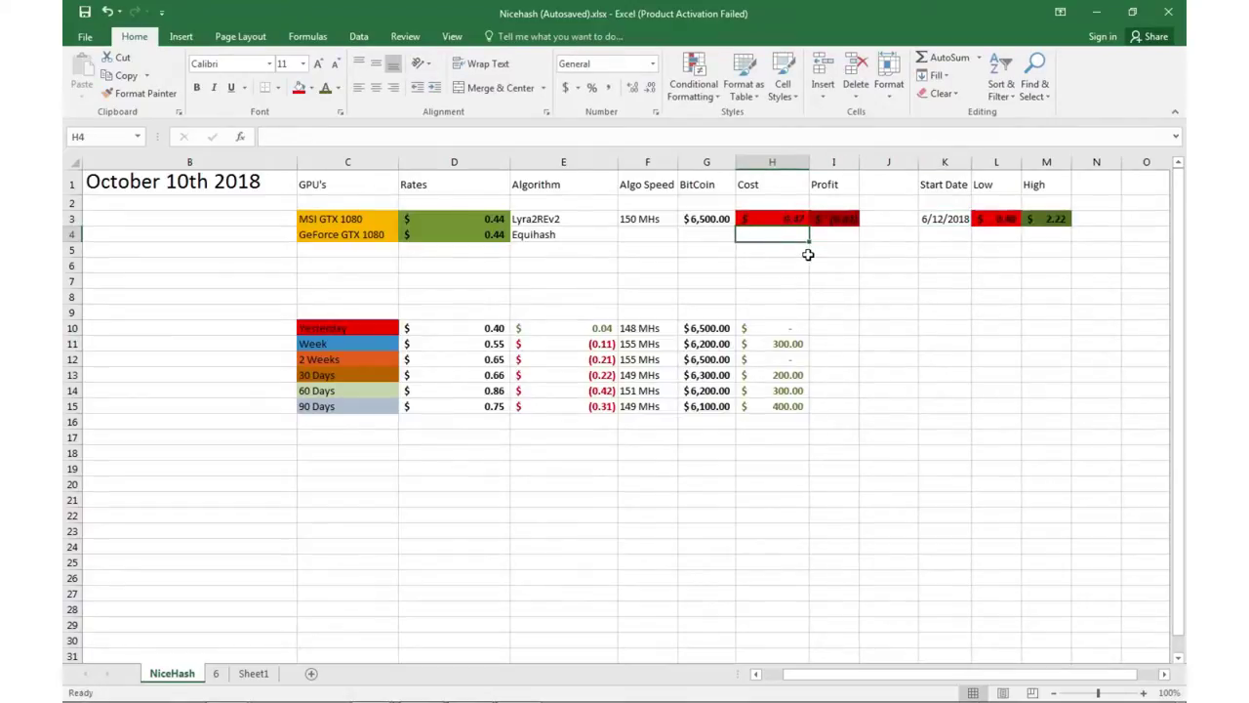
click(790, 216)
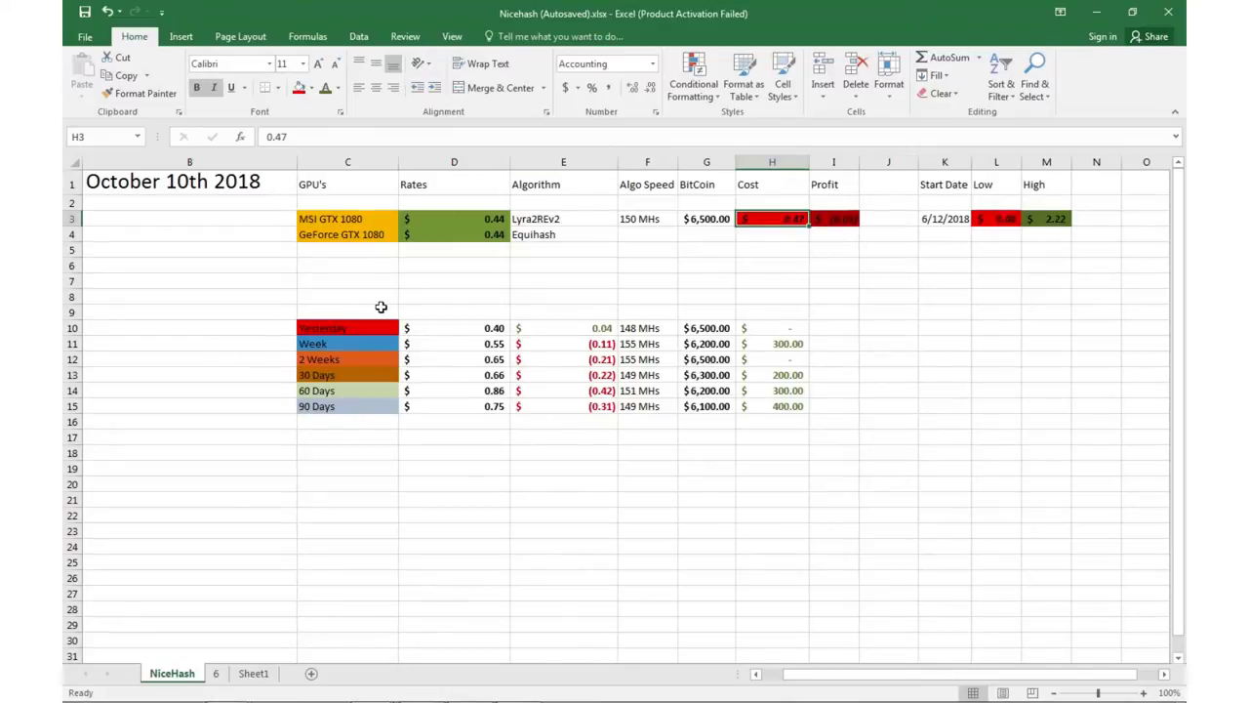
Scroll sheet 6 up to the August rates, then reselect Cost cell H3 on the NiceHash summary.
click(217, 673)
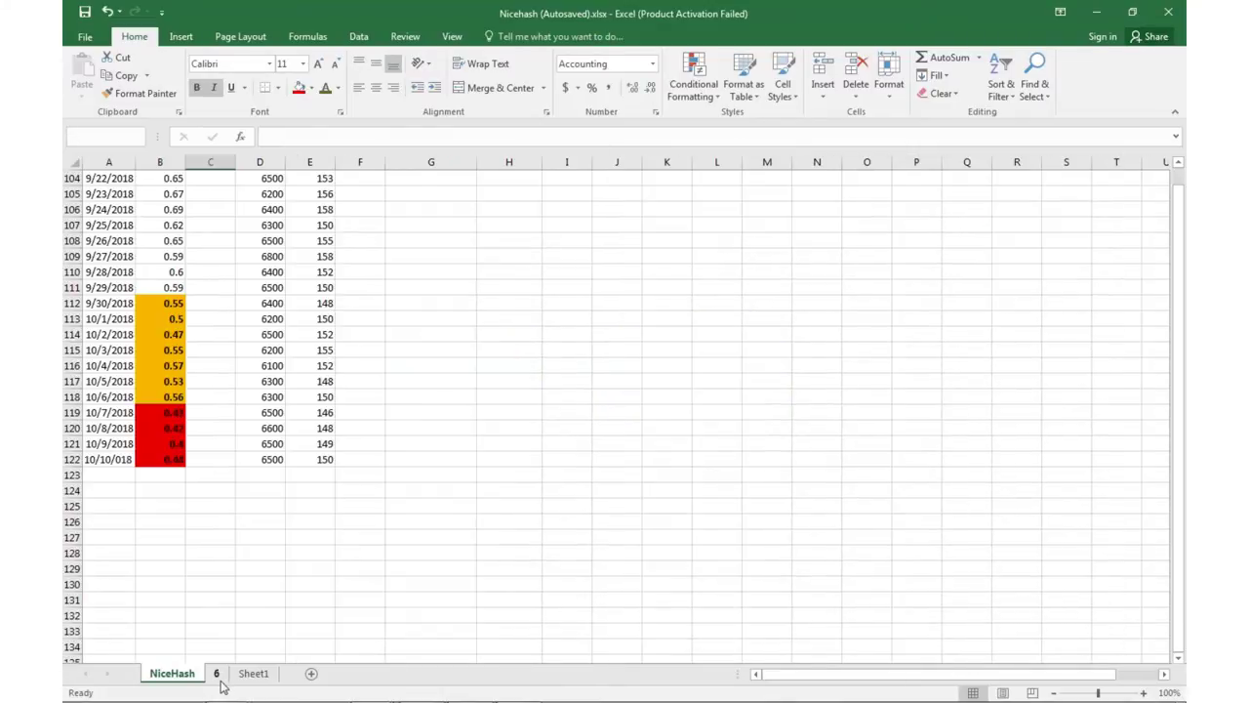
scroll(214, 428, up, 7)
scroll(213, 427, up, 7)
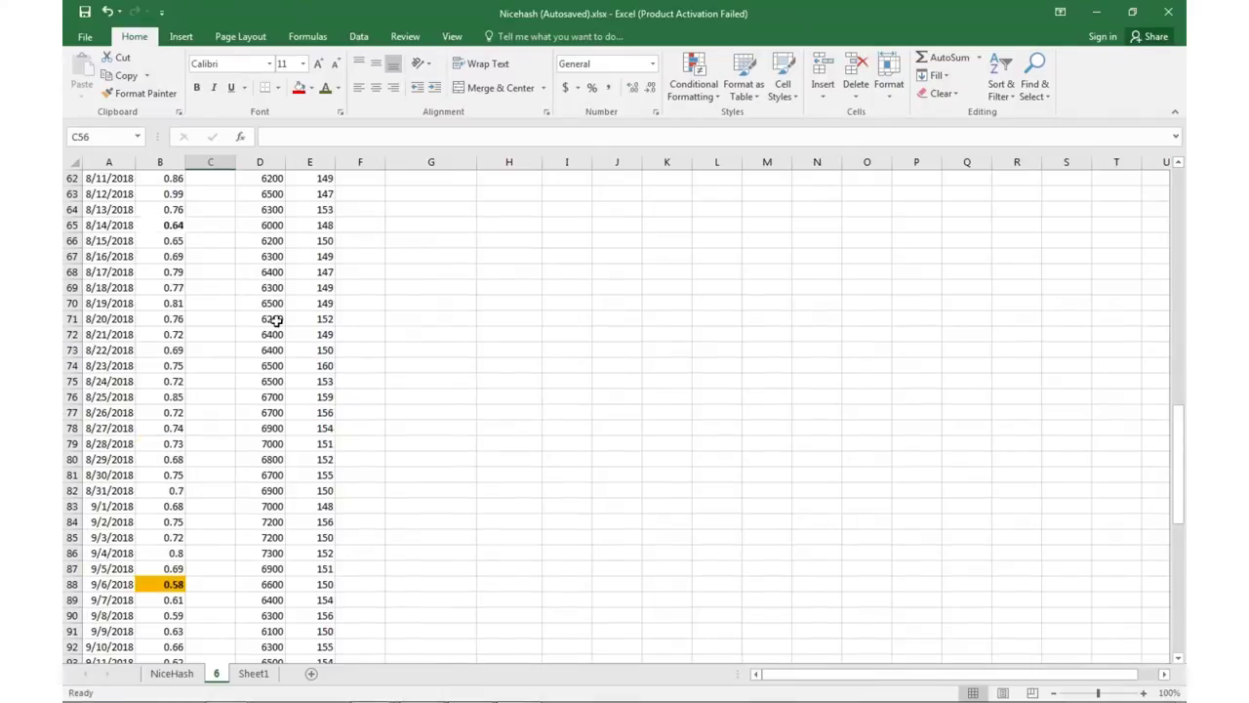
mouse_move(186, 698)
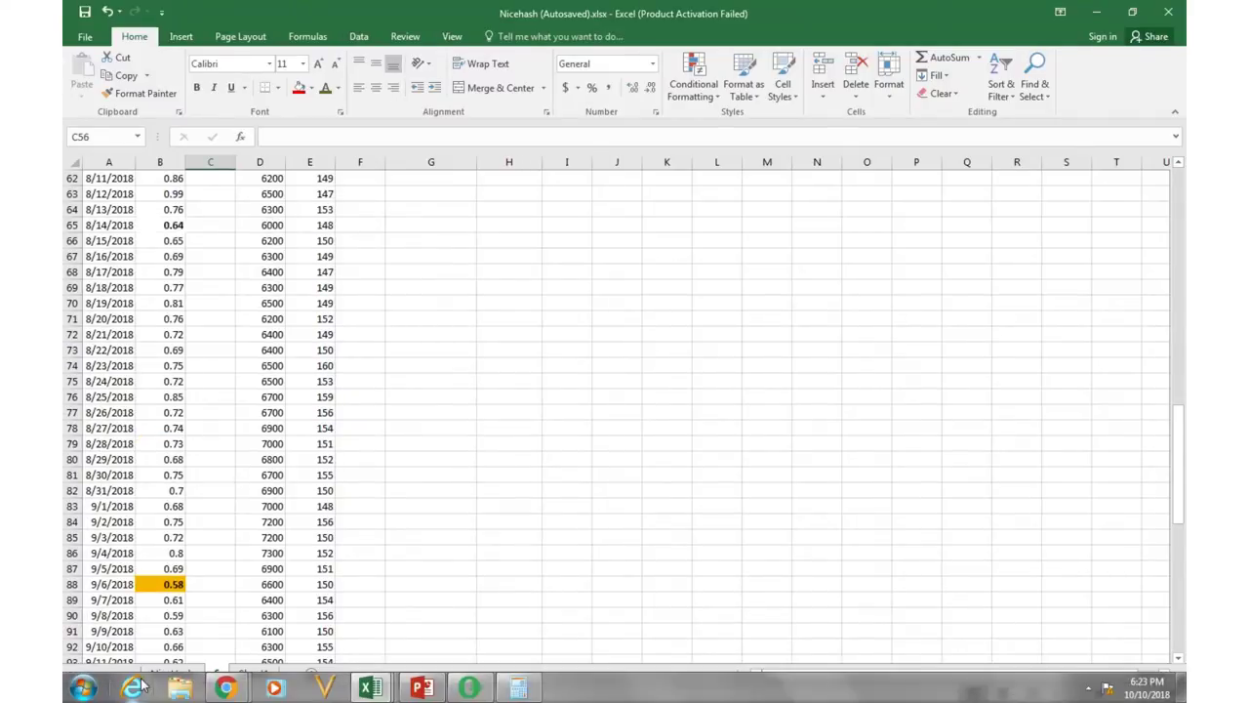
click(178, 680)
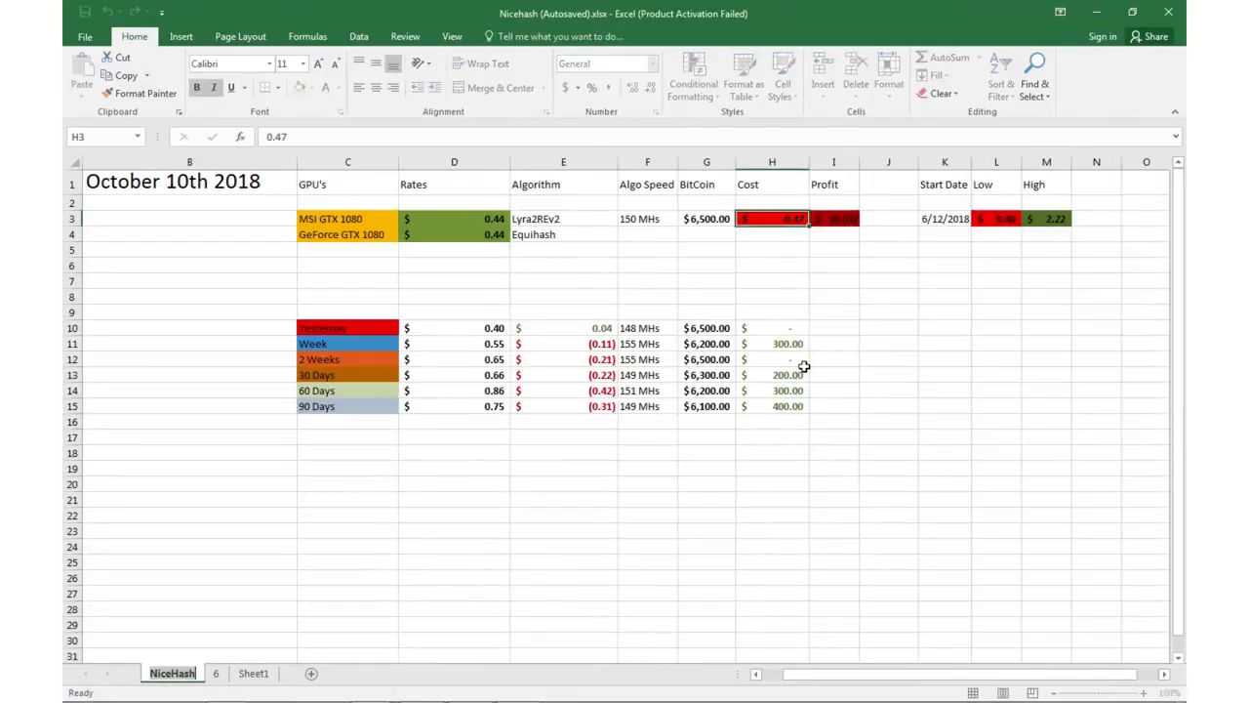
click(769, 217)
Show the end of sheet 6's log: 9/30–10/6 flagged orange, 10/7–10/10 flagged red.
click(215, 673)
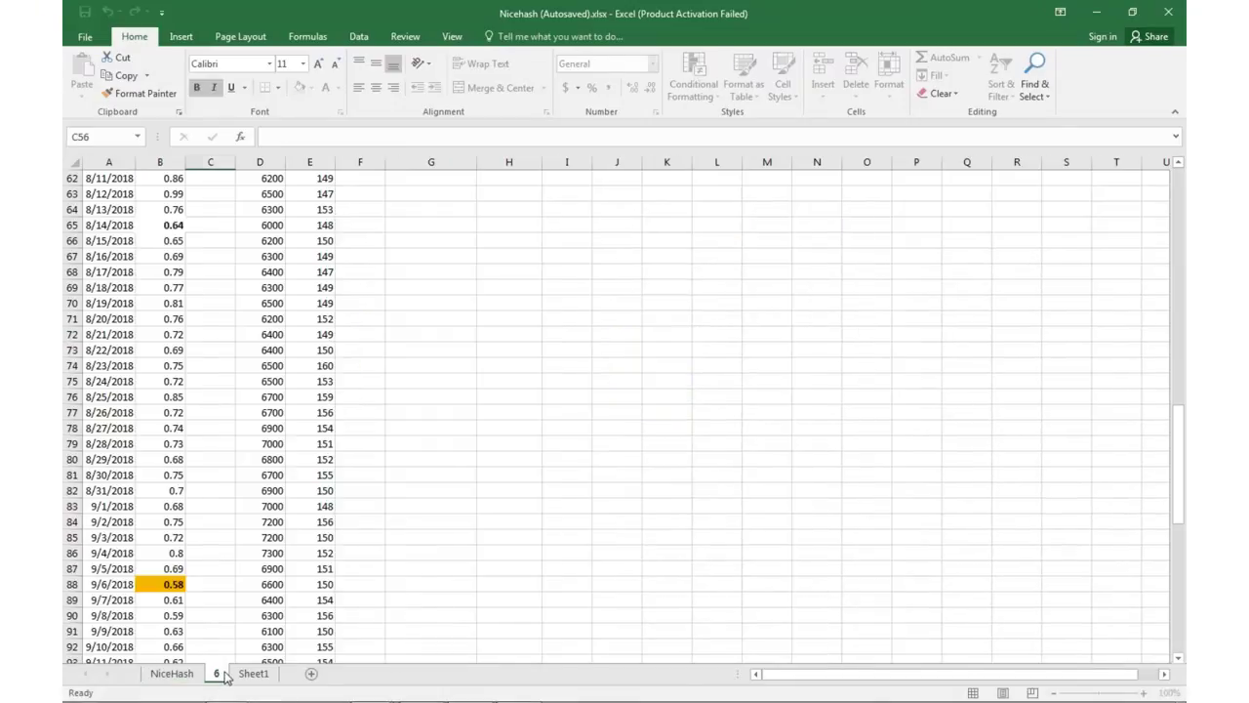
scroll(196, 498, down, 13)
scroll(193, 492, up, 6)
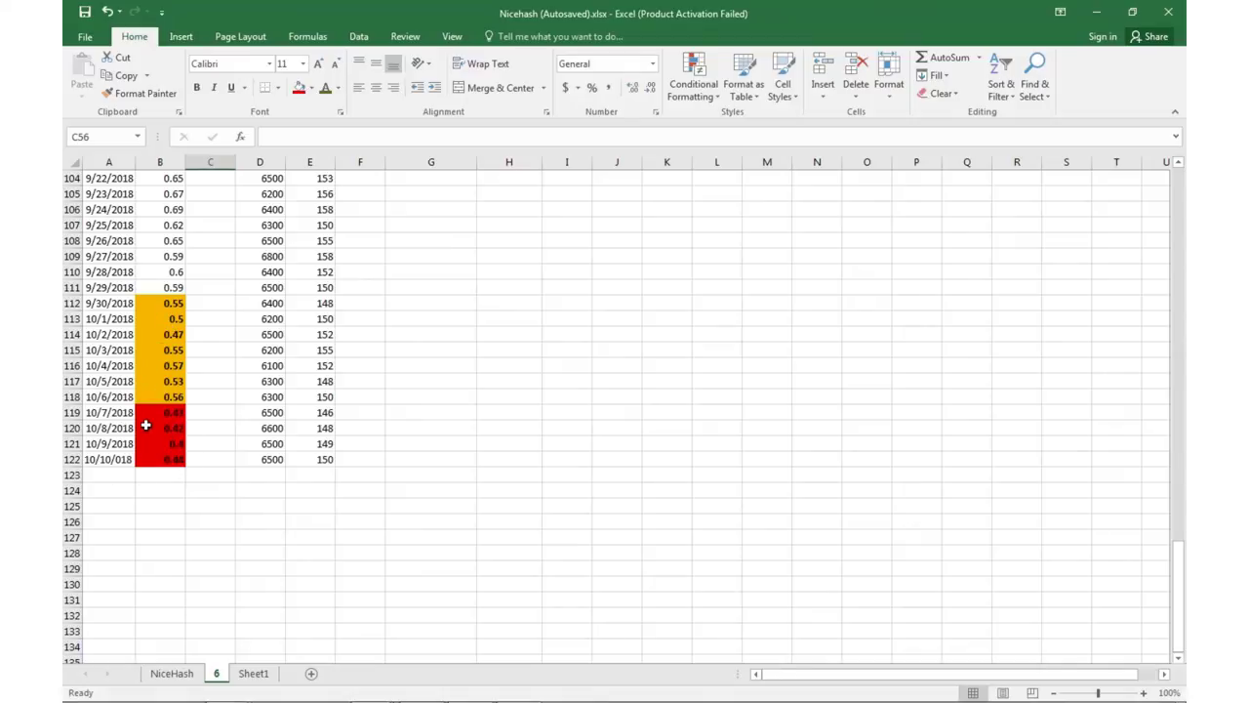
scroll(167, 396, up, 2)
scroll(167, 396, down, 2)
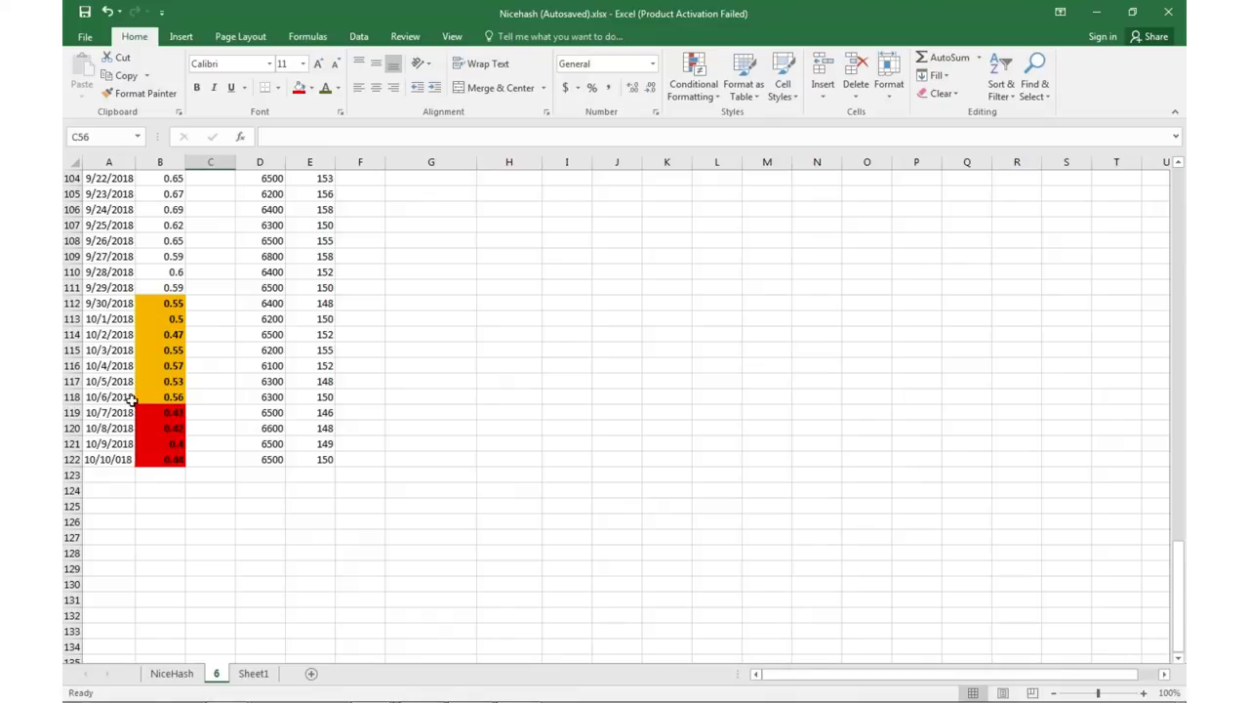